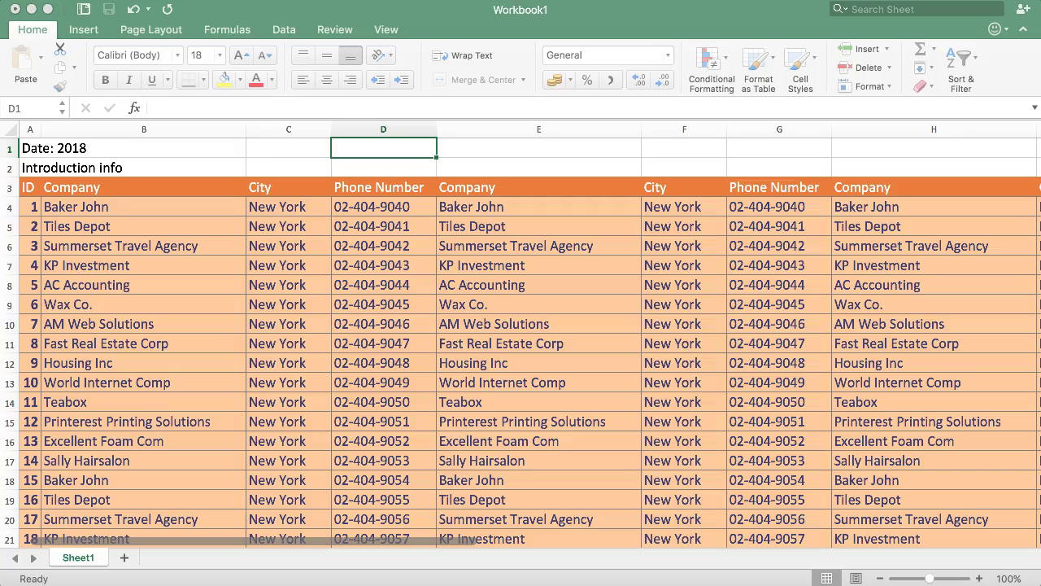
# Freeze the top row of the sheet and check that row 1 stays in place through the list.
pyautogui.click(31, 147)
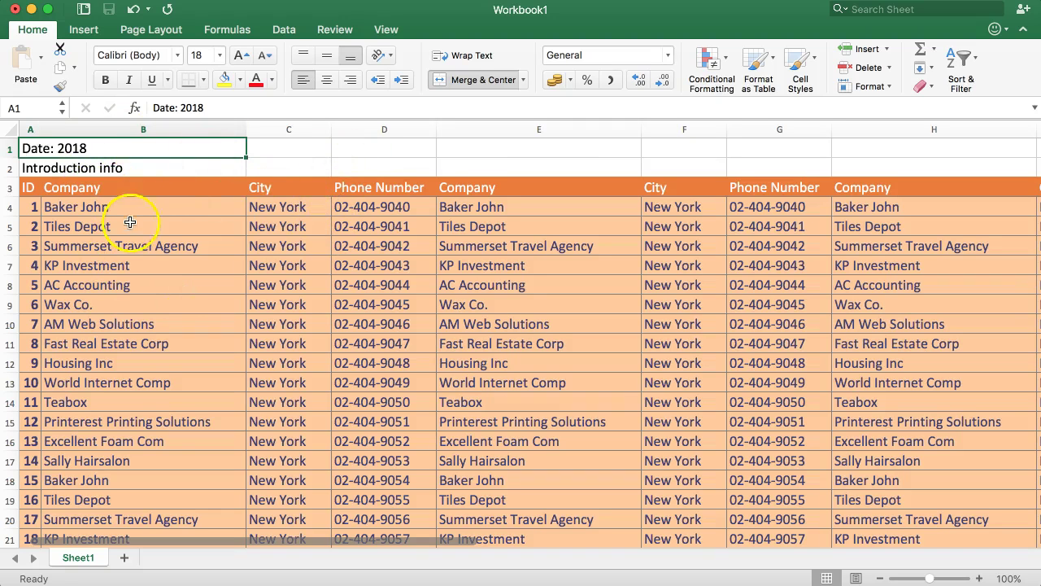
pyautogui.click(925, 47)
pyautogui.click(385, 29)
pyautogui.click(431, 62)
pyautogui.scroll(-5, 340, 316)
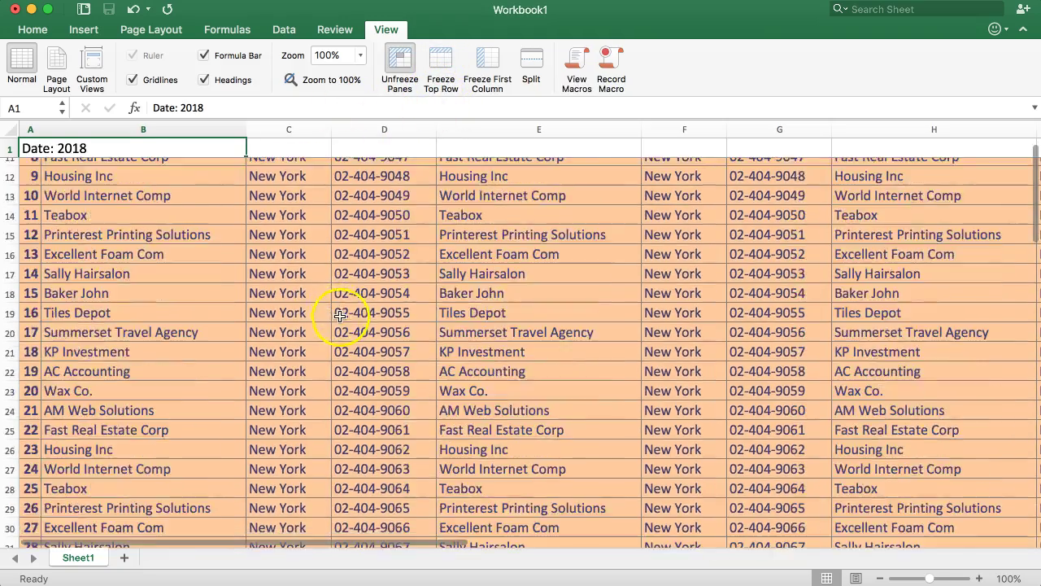
pyautogui.scroll(-1, 340, 316)
pyautogui.scroll(6, 360, 325)
# Freeze the first column of the sheet instead of the top row and check how the sheet moves.
pyautogui.click(488, 58)
pyautogui.scroll(-8, 263, 255)
pyautogui.scroll(8, 286, 264)
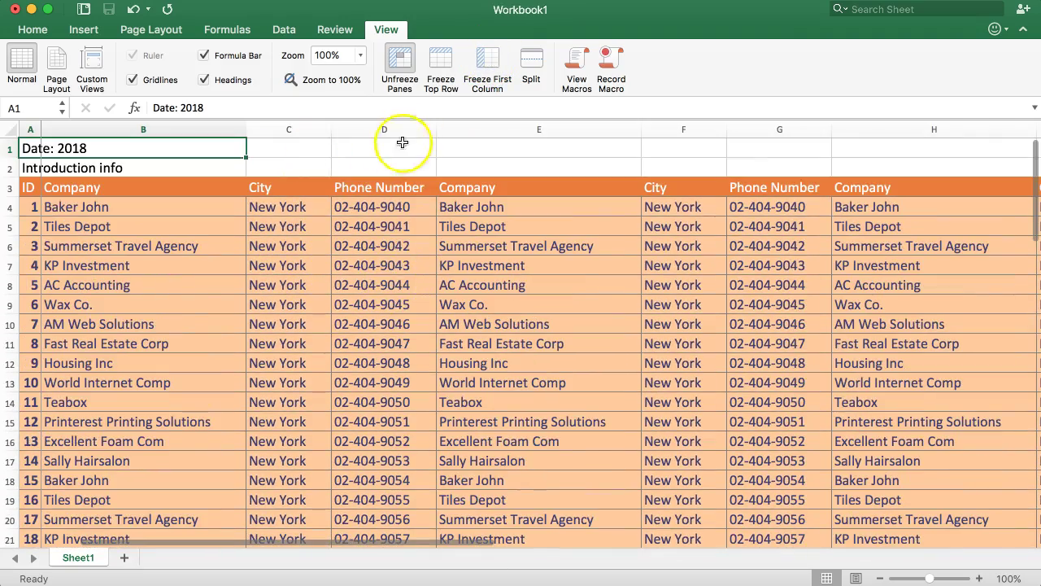
pyautogui.moveTo(163, 149); pyautogui.dragTo(864, 147)
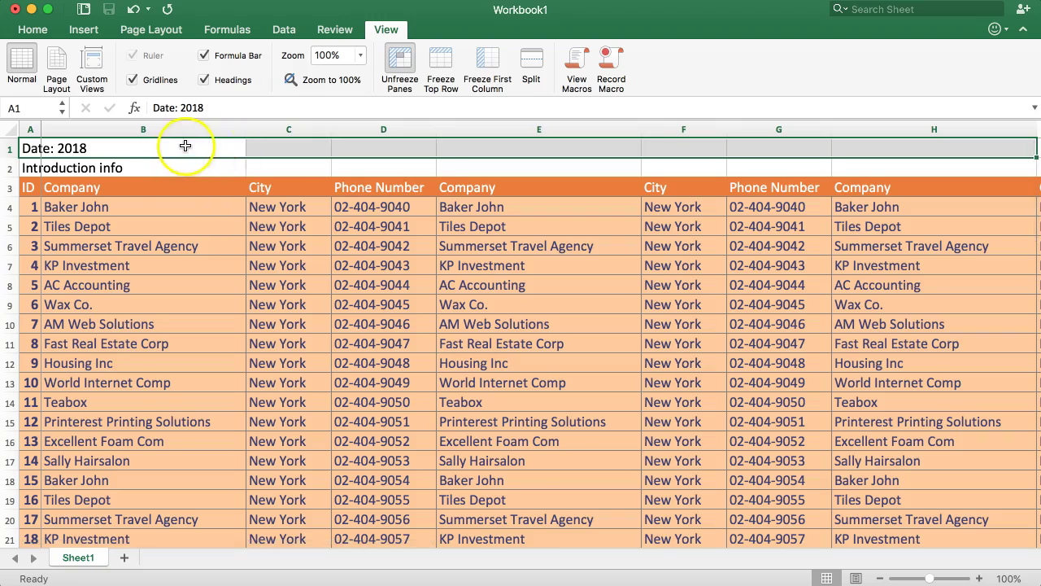
pyautogui.moveTo(334, 541); pyautogui.dragTo(213, 501)
pyautogui.moveTo(28, 148); pyautogui.dragTo(924, 185)
pyautogui.moveTo(24, 203); pyautogui.dragTo(88, 406)
pyautogui.moveTo(24, 187); pyautogui.dragTo(45, 199)
pyautogui.hotkey('shift', 'Down')
pyautogui.hotkey('shift', 'Down')
pyautogui.hotkey('shift', 'Down')
pyautogui.click(113, 189)
pyautogui.click(50, 189)
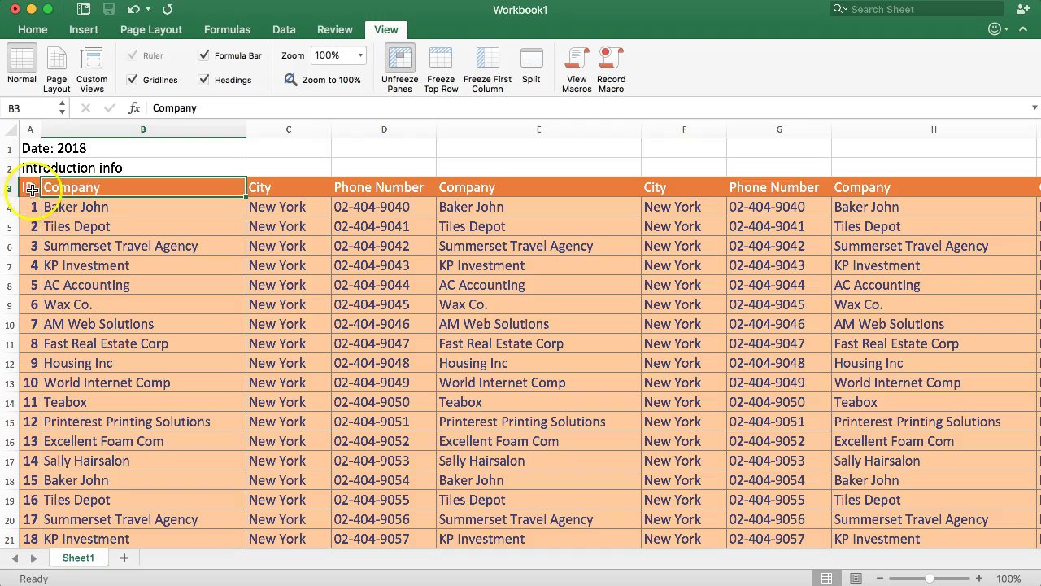
pyautogui.moveTo(29, 188); pyautogui.dragTo(36, 470)
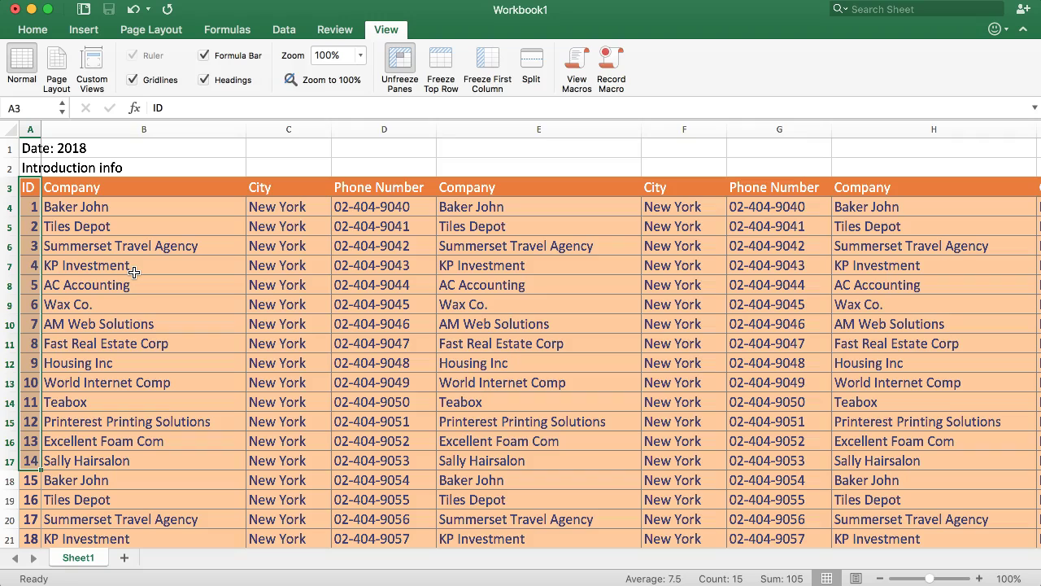
# Unfreeze the panes and check that the whole sheet moves freely again.
pyautogui.click(396, 65)
pyautogui.click(398, 62)
pyautogui.moveTo(301, 541); pyautogui.dragTo(173, 555)
pyautogui.scroll(-12, 262, 455)
pyautogui.scroll(10, 262, 458)
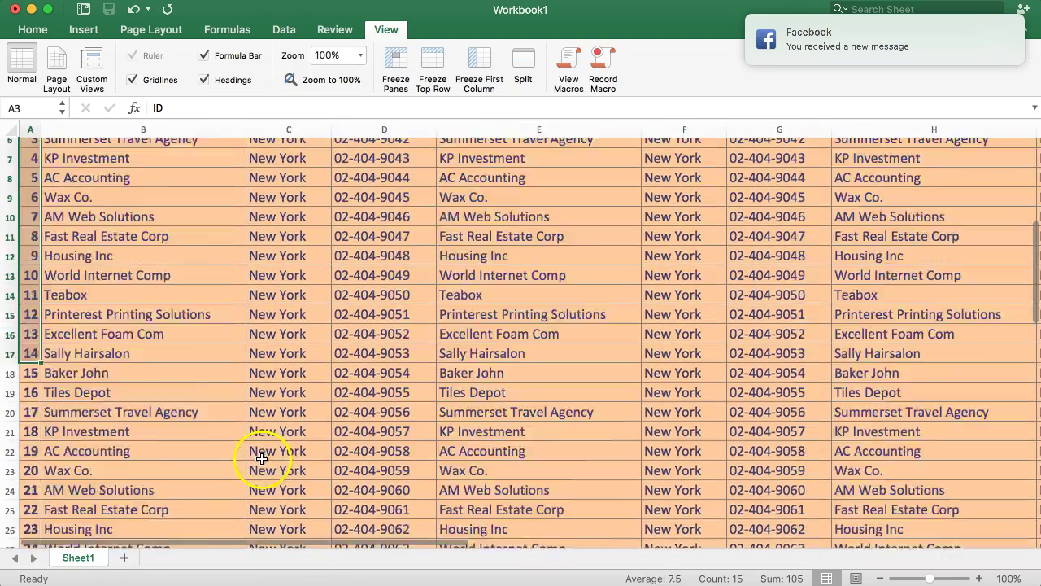
pyautogui.scroll(-1, 261, 456)
pyautogui.scroll(3, 262, 444)
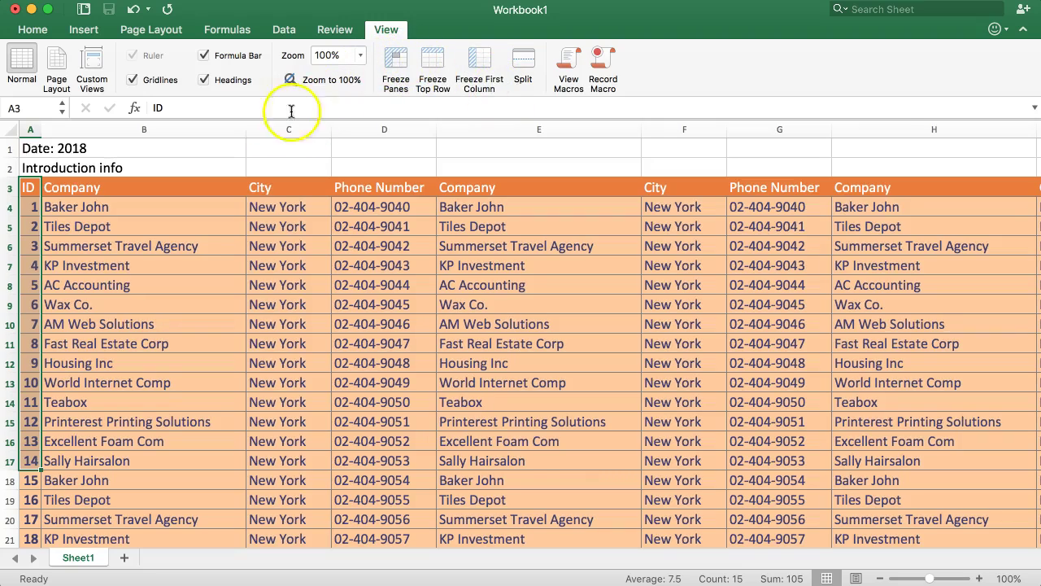
# Freeze rows 1 to 3 together with columns A and B, using cell C4 as the split point.
pyautogui.click(272, 206)
pyautogui.moveTo(13, 151); pyautogui.dragTo(17, 185)
pyautogui.moveTo(31, 130); pyautogui.dragTo(128, 130)
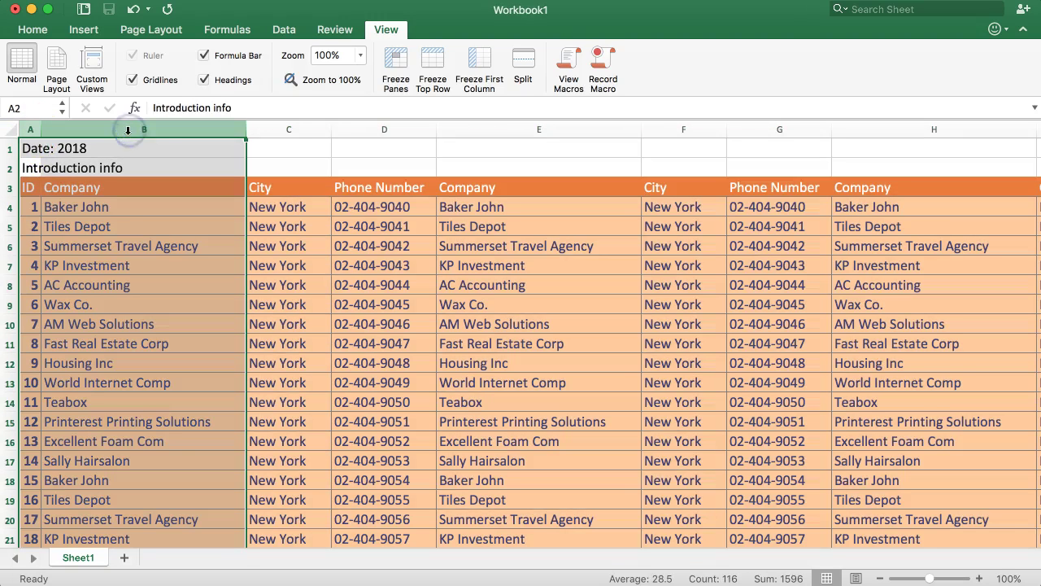
pyautogui.click(274, 208)
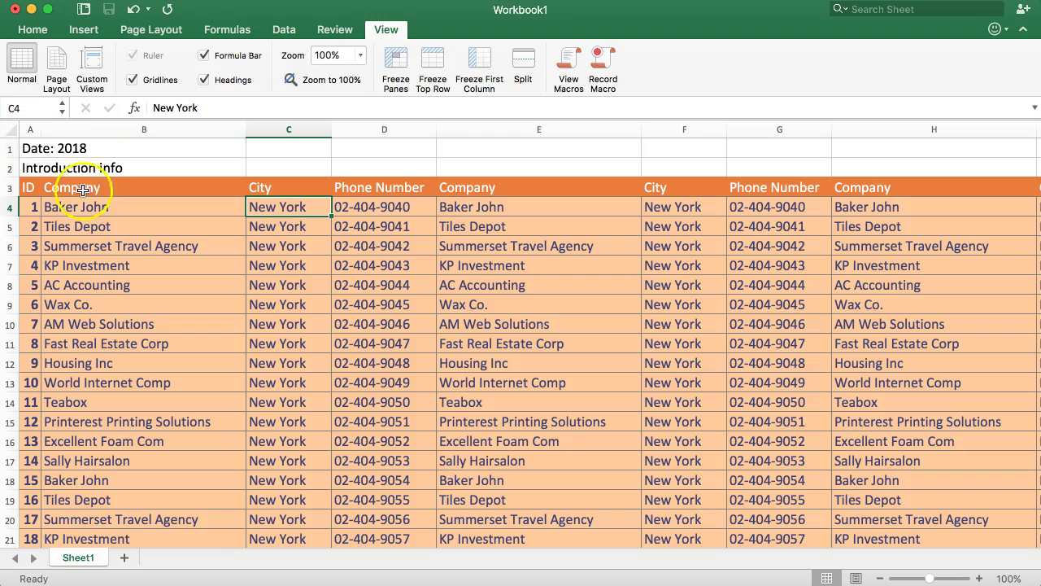
pyautogui.click(398, 67)
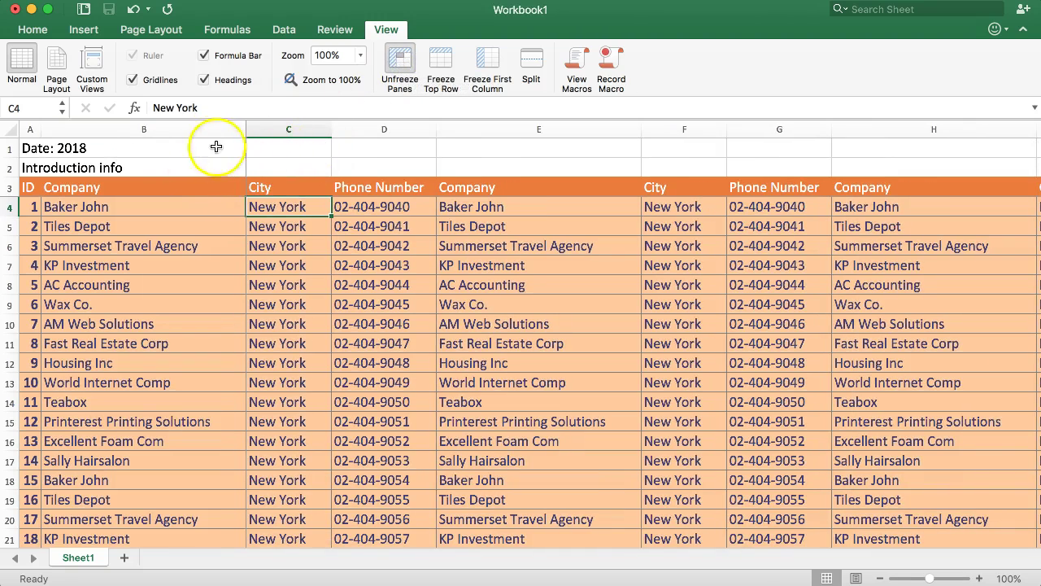
# Examine the sheet across and downward to check that rows 1 to 3 and columns A and B stay in place.
pyautogui.moveTo(141, 538); pyautogui.dragTo(346, 533)
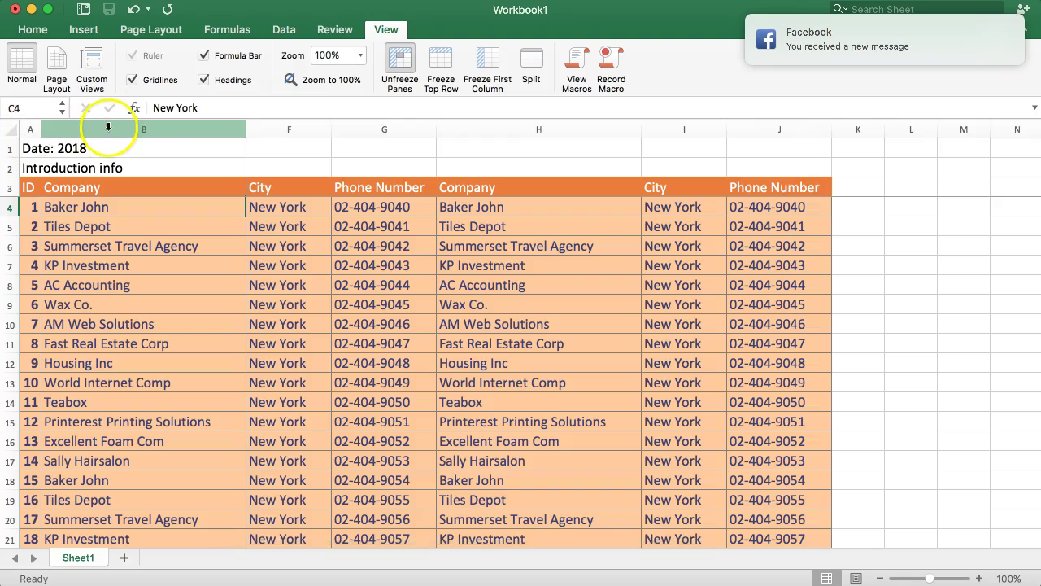
pyautogui.scroll(-6, 363, 281)
pyautogui.scroll(-1, 393, 265)
pyautogui.scroll(-5, 393, 266)
pyautogui.scroll(-4, 423, 325)
pyautogui.moveTo(655, 543); pyautogui.dragTo(211, 519)
pyautogui.scroll(-1, 139, 244)
pyautogui.scroll(8, 221, 298)
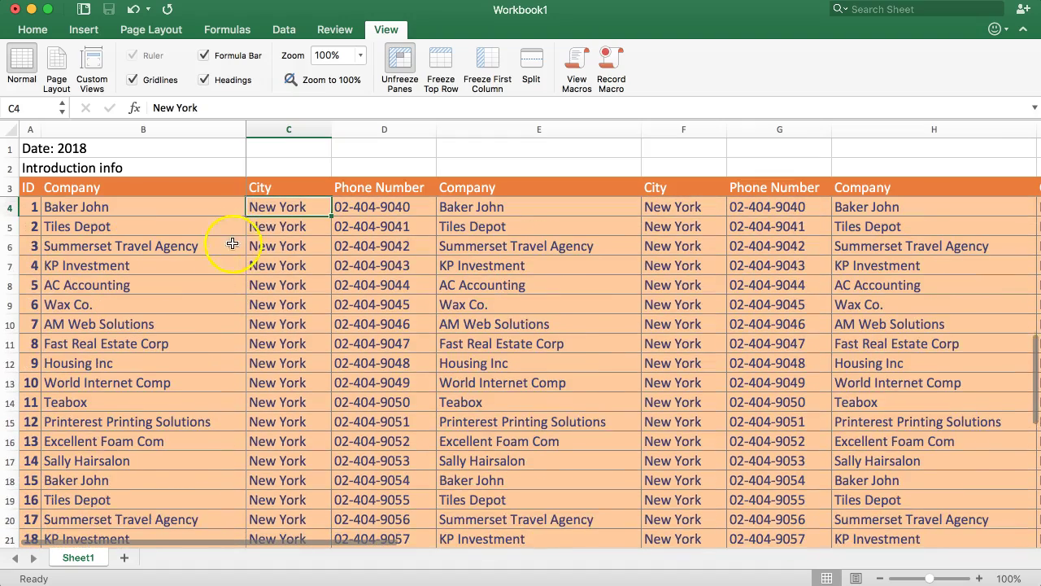
# Unfreeze rows 1 to 3 and columns A and B and check that the sheet moves freely.
pyautogui.click(398, 60)
pyautogui.click(198, 205)
pyautogui.scroll(-5, 262, 233)
pyautogui.scroll(3, 252, 241)
pyautogui.scroll(3, 253, 242)
pyautogui.moveTo(244, 542)
pyautogui.mouseDown()
pyautogui.moveTo(539, 535)
pyautogui.moveTo(258, 539)
pyautogui.mouseUp()
# Freeze rows 1 to 3 and columns A to C at cell D4, and check them across and down the sheet.
pyautogui.click(350, 205)
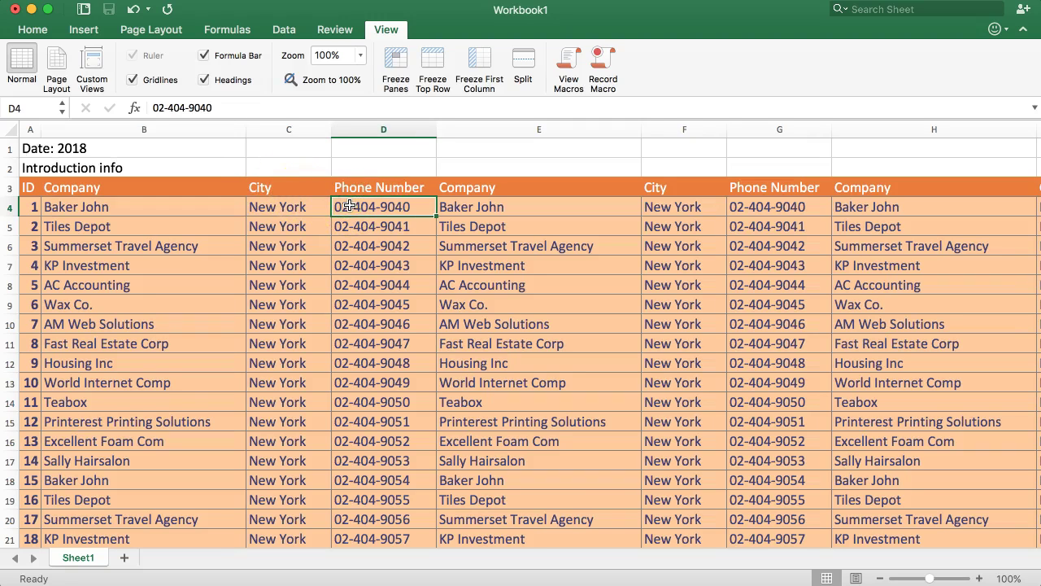
pyautogui.click(353, 206)
pyautogui.click(396, 61)
pyautogui.scroll(-2, 383, 304)
pyautogui.scroll(-5, 299, 241)
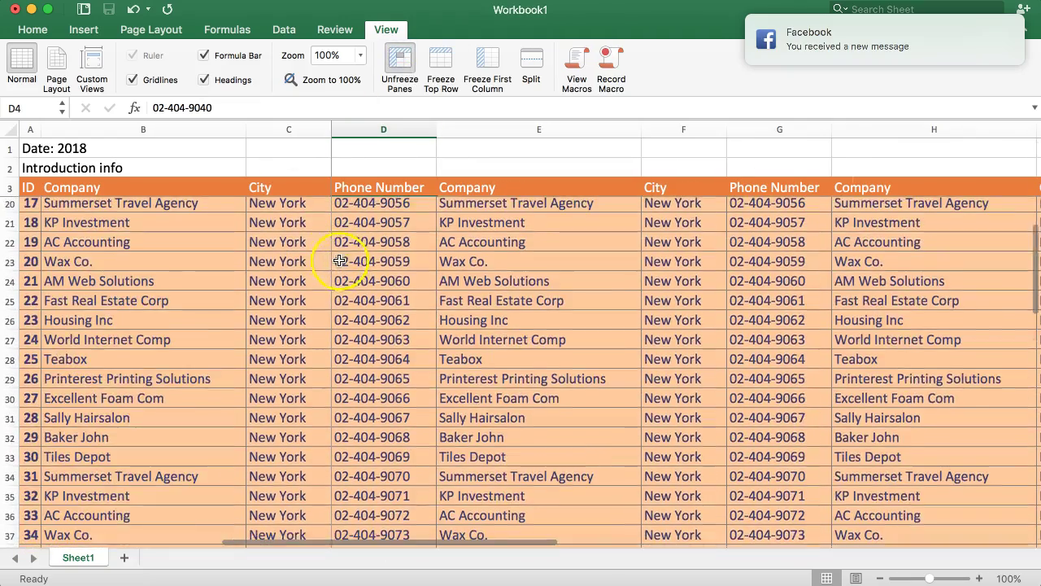
pyautogui.scroll(3, 299, 236)
pyautogui.scroll(4, 299, 236)
pyautogui.moveTo(344, 545); pyautogui.dragTo(504, 533)
pyautogui.scroll(-3, 394, 296)
pyautogui.scroll(-8, 394, 296)
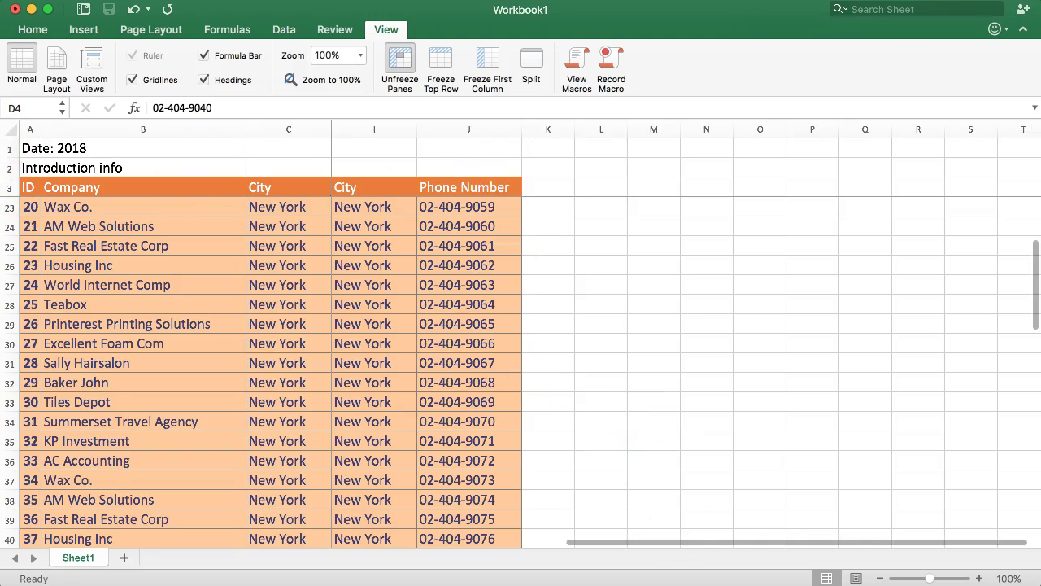
# Return to the start of the company list and unfreeze the panes.
pyautogui.moveTo(653, 543); pyautogui.dragTo(32, 528)
pyautogui.click(397, 61)
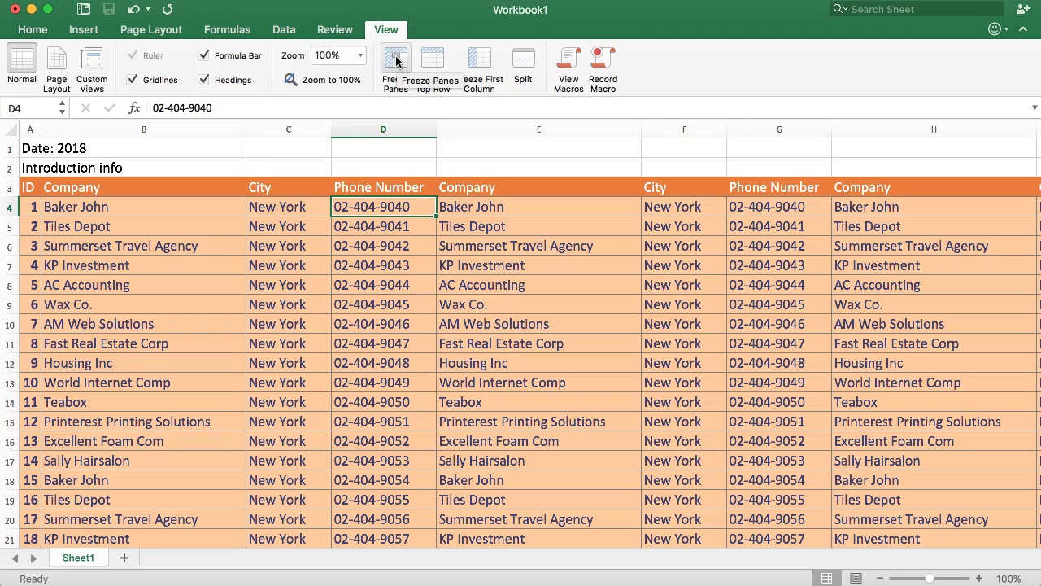